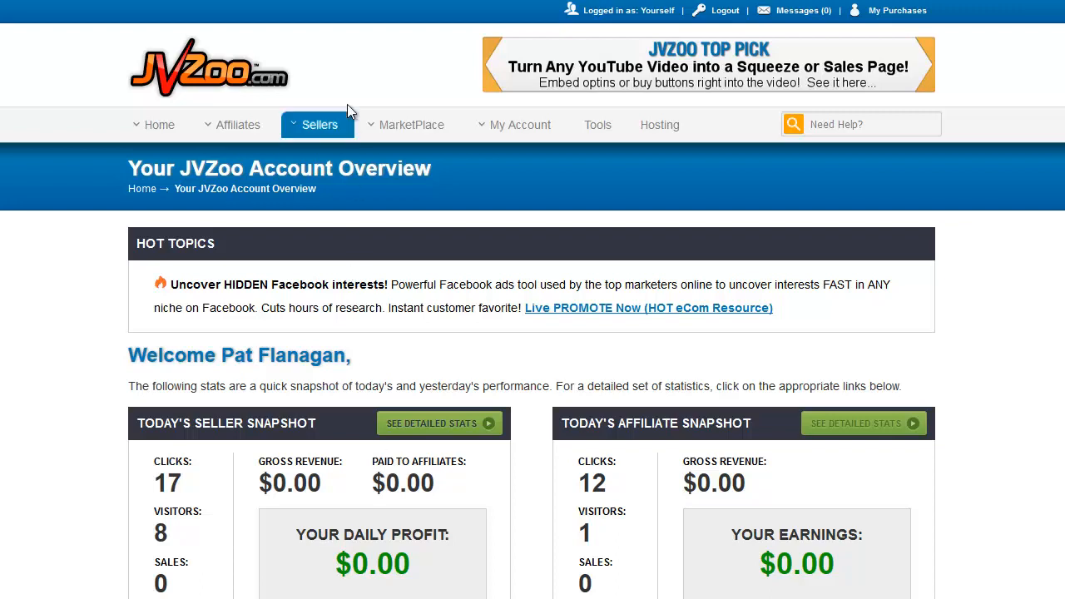
- Go to the seller's JV contracts list and start adding a new JV agreement
mouse_move(333, 125)
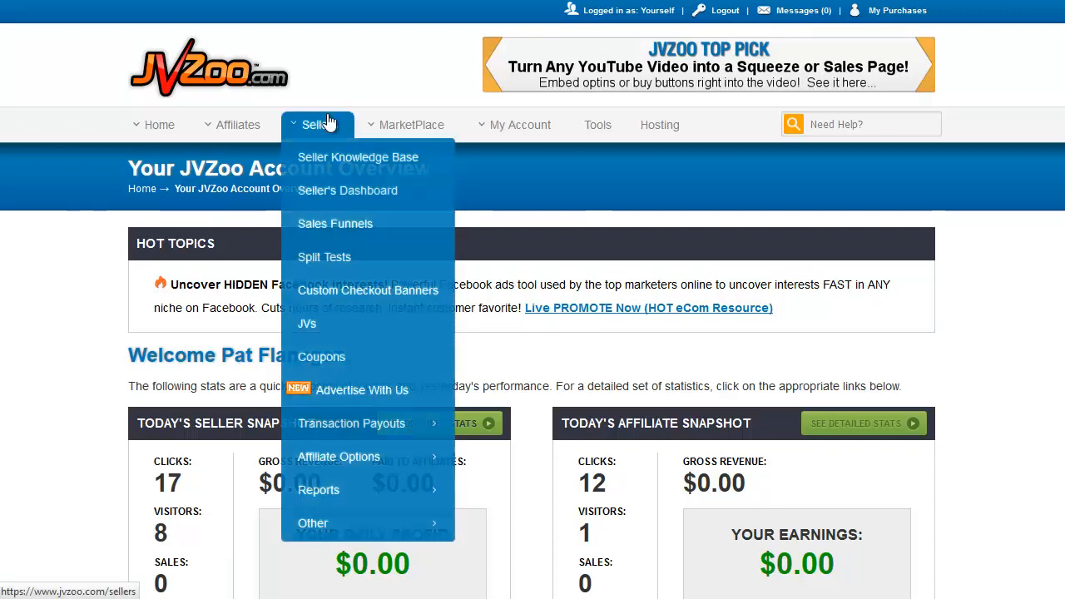
click(335, 329)
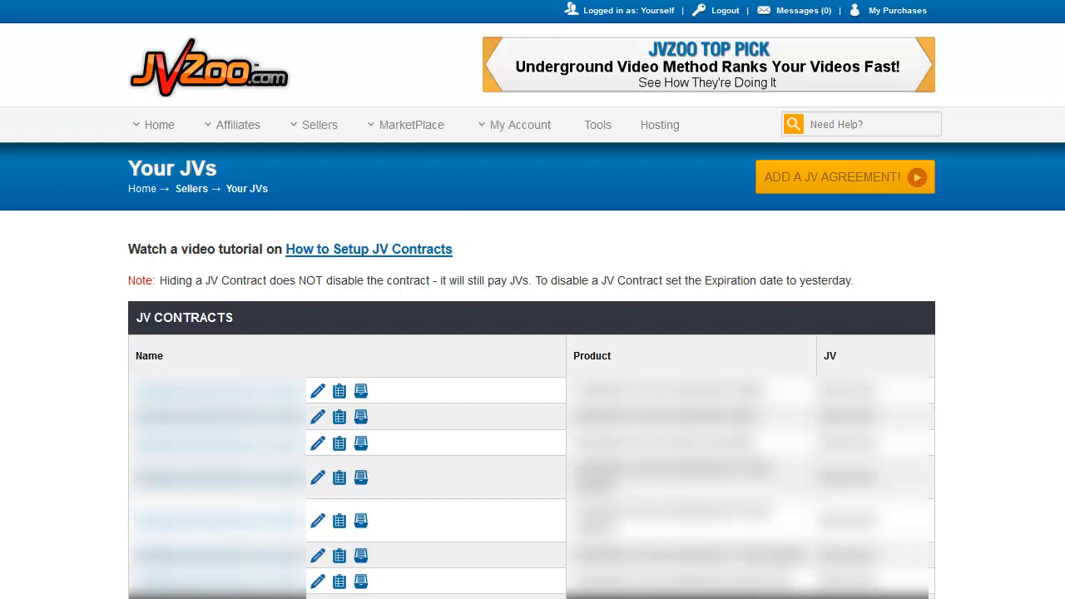
scroll(1020, 432, down, 10)
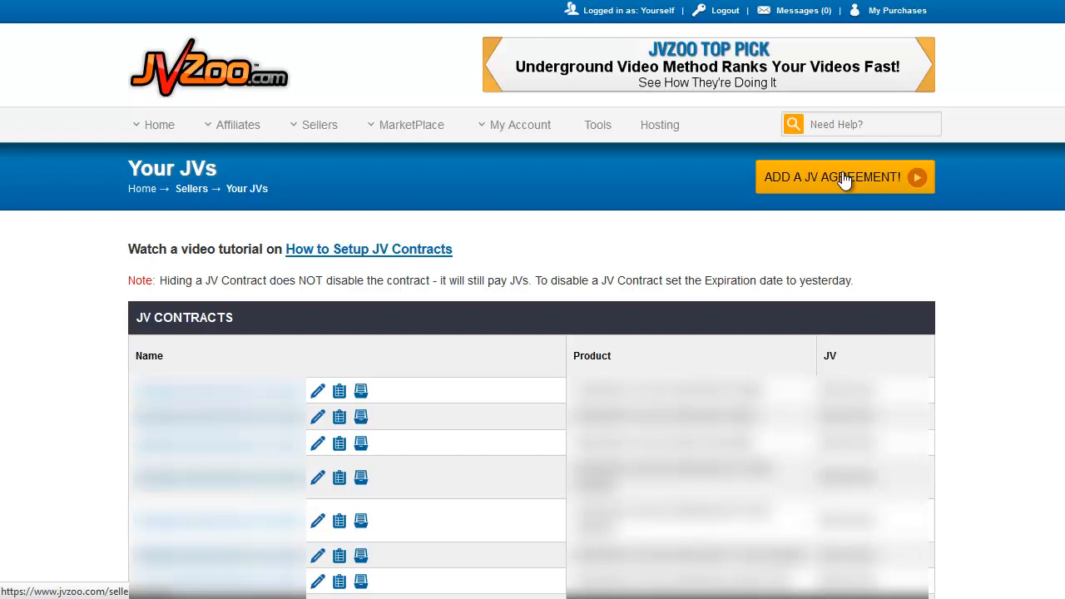
click(844, 181)
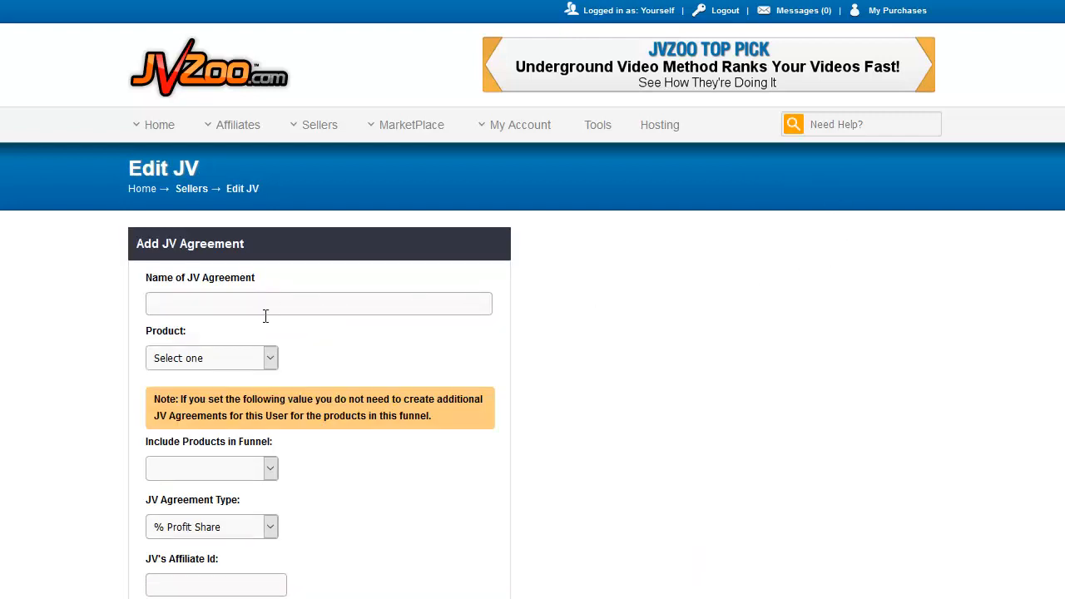
- Name the new agreement "Test JV Agreement"
scroll(609, 319, down, 5)
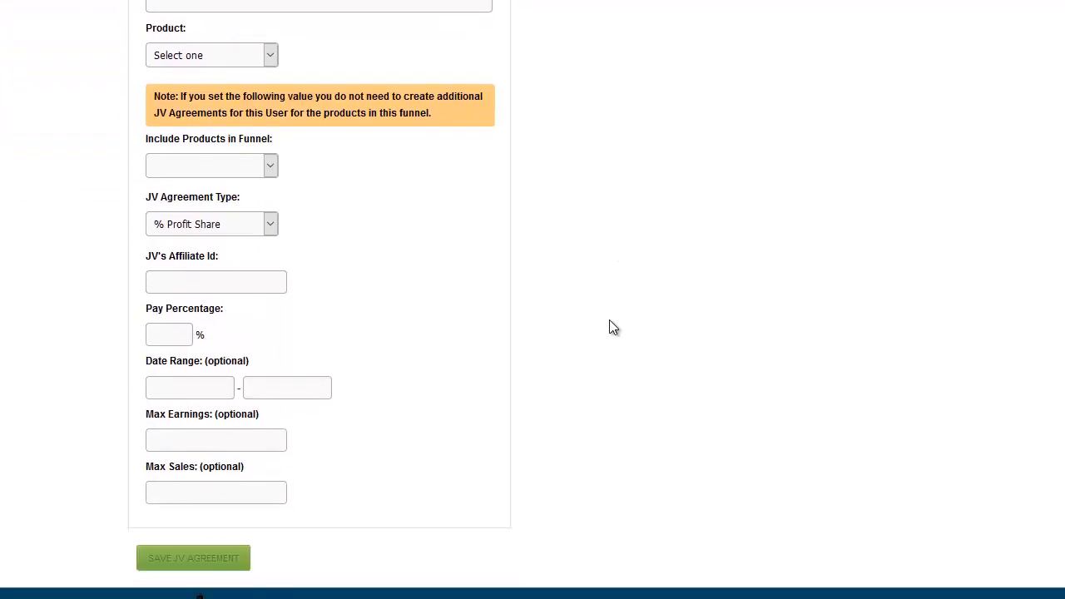
scroll(609, 324, up, 5)
click(292, 294)
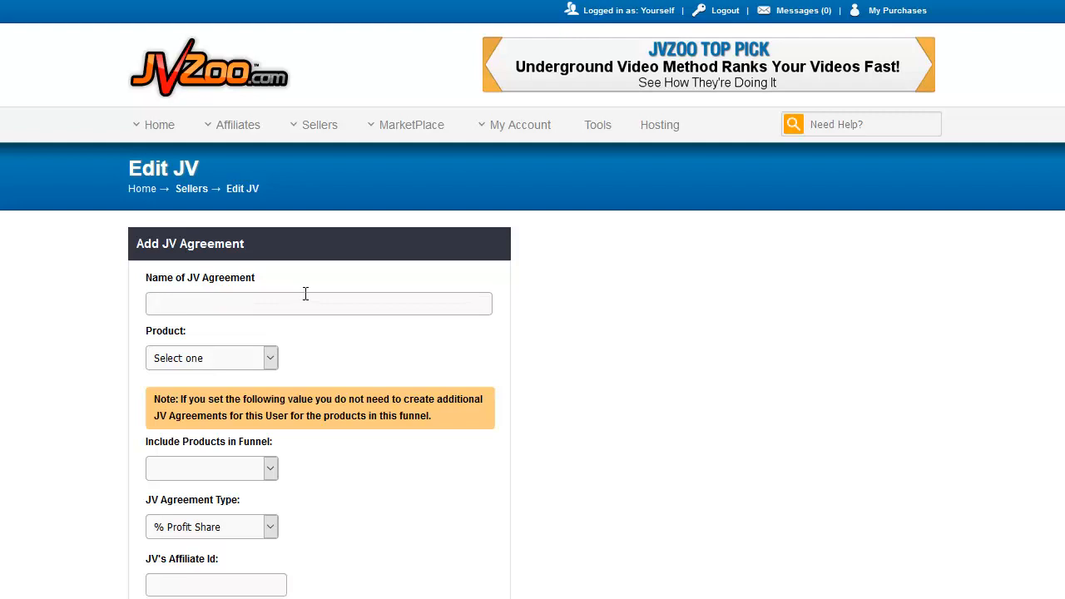
text(Test JV Agreement)
- Examine the agreement's Product and Include Products in Funnel fields and the available JV agreement types
drag(206, 441, 271, 442)
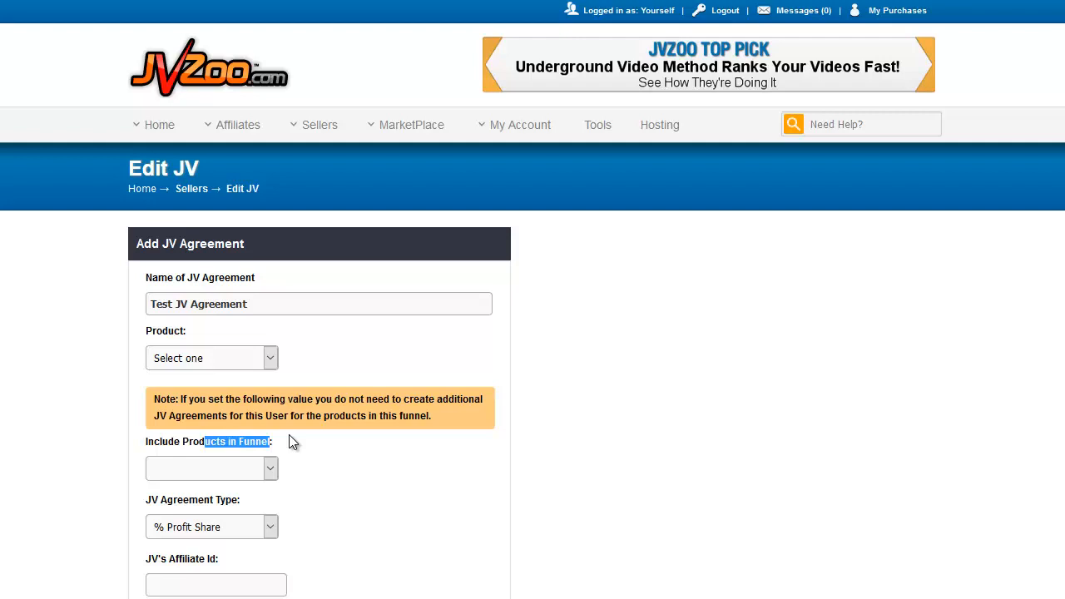
click(307, 447)
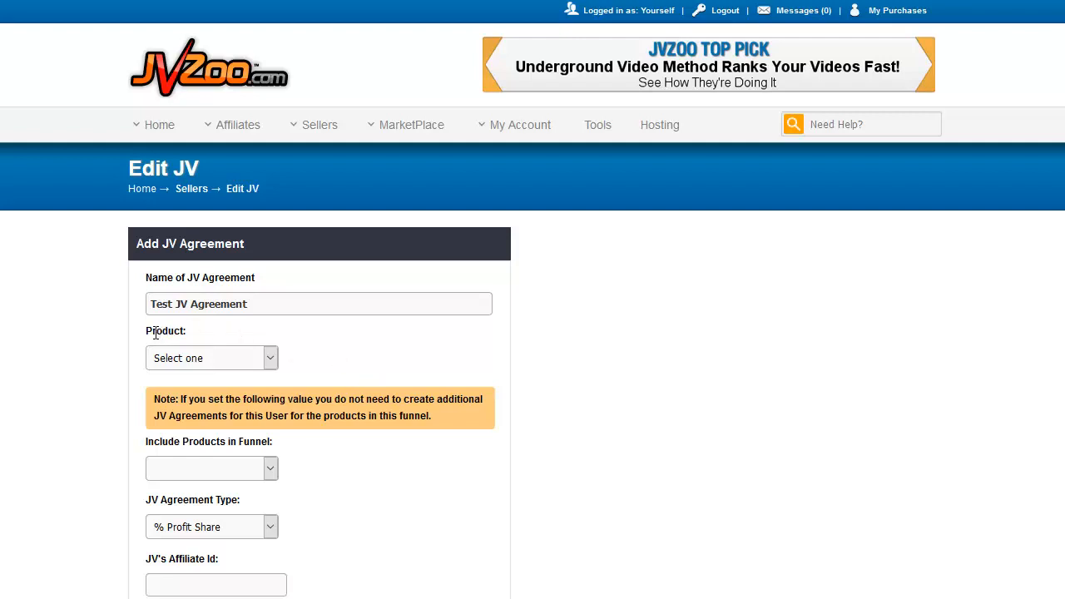
drag(154, 333, 176, 334)
click(303, 335)
drag(159, 333, 183, 334)
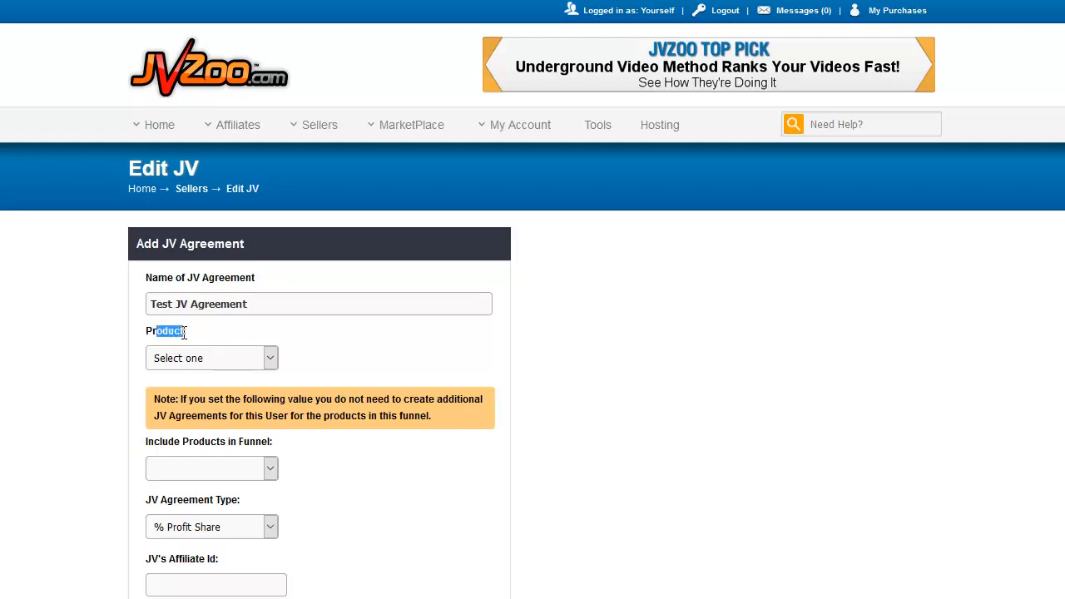
click(336, 339)
scroll(390, 493, down, 3)
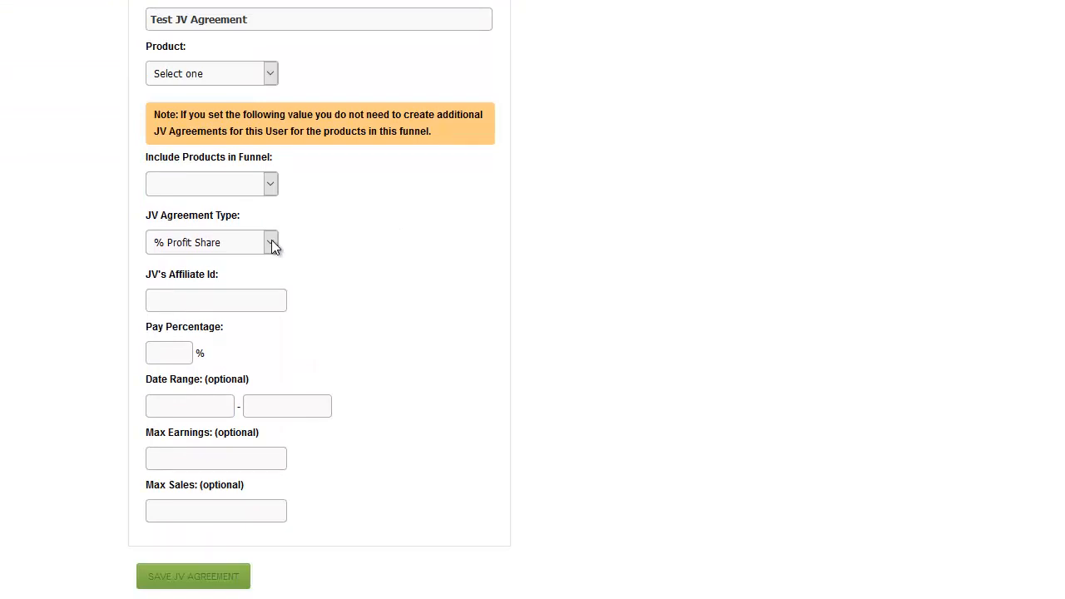
click(271, 243)
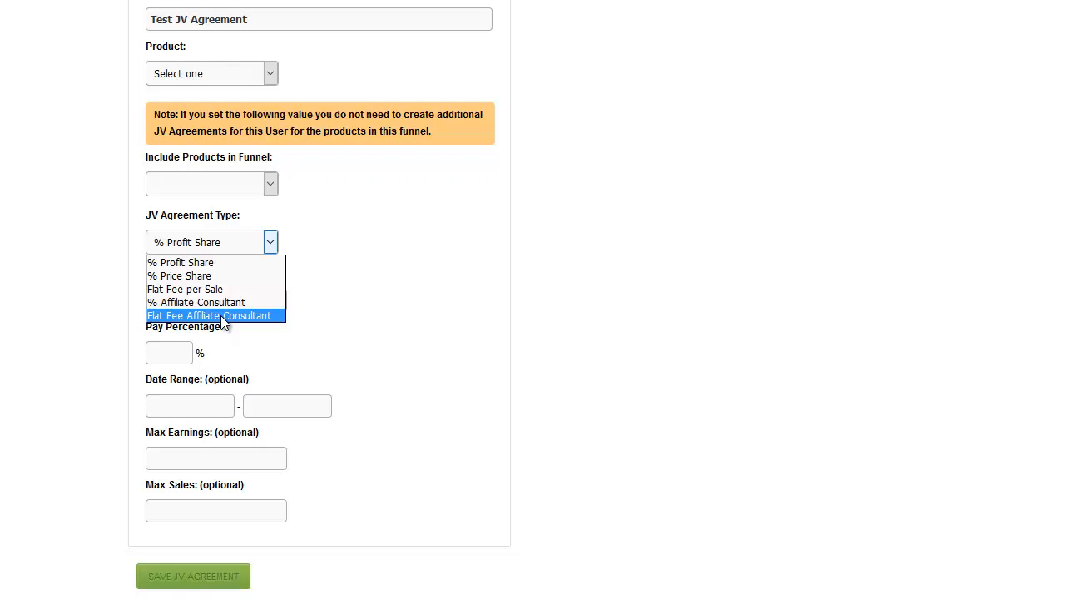
click(366, 317)
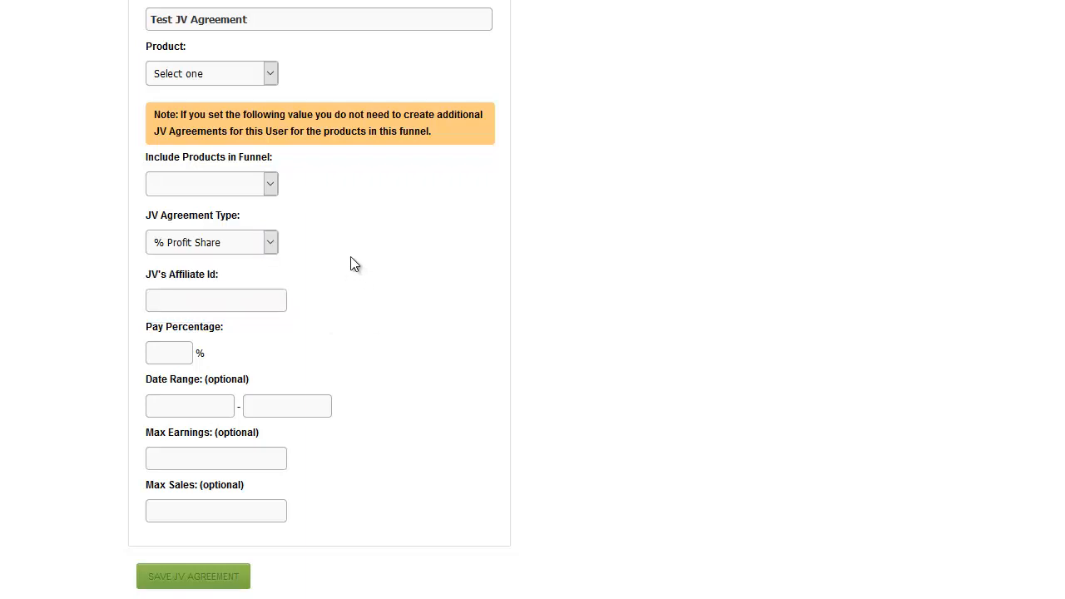
click(271, 243)
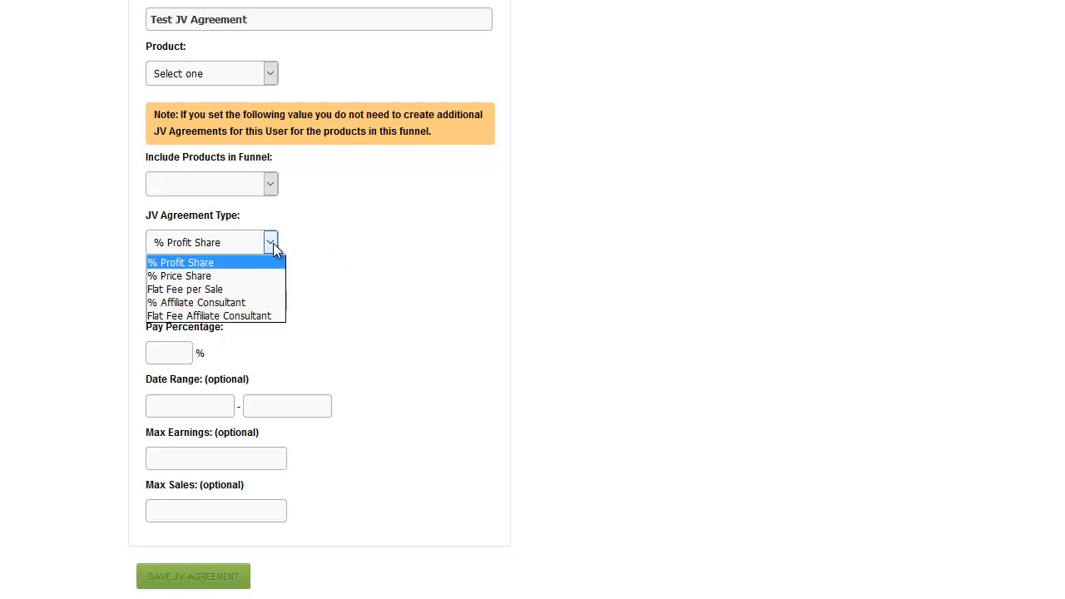
click(431, 223)
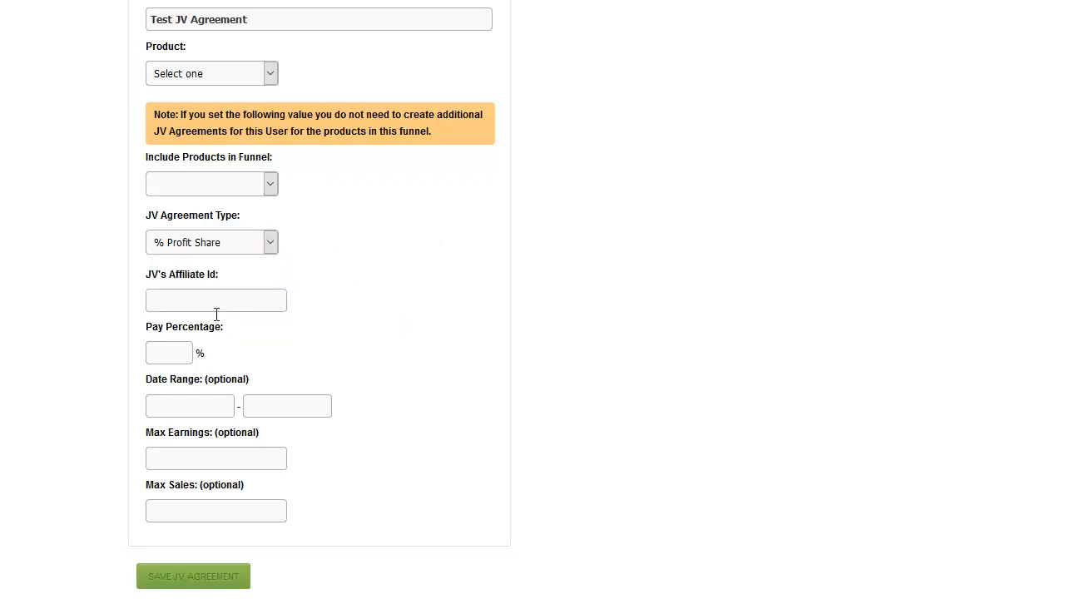
- Examine the JV's Affiliate Id and Pay Percentage fields together with the percentage-based agreement types
click(192, 306)
scroll(851, 345, up, 4)
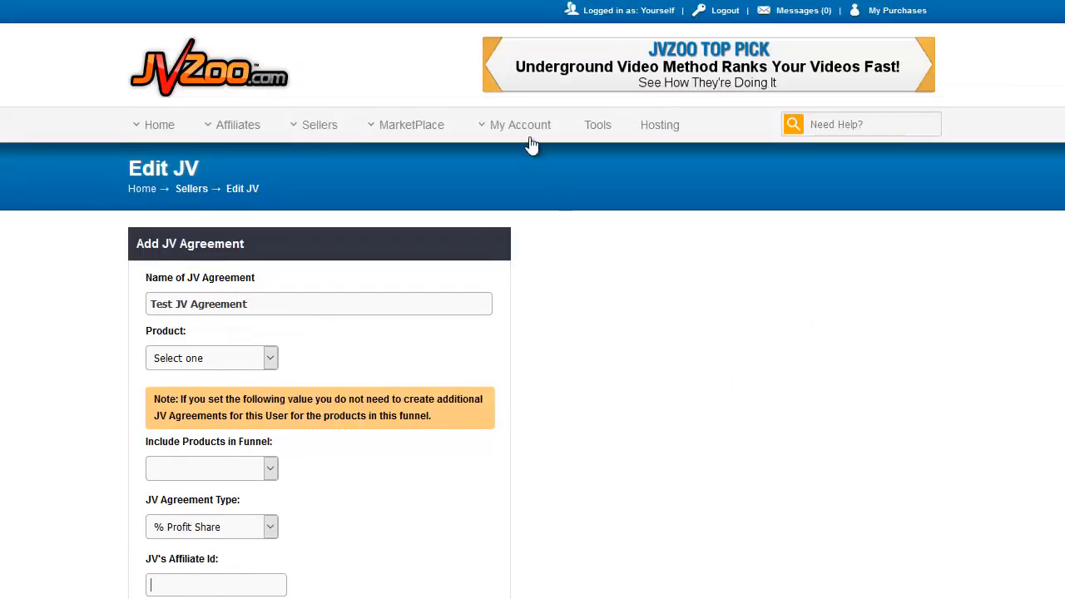
mouse_move(532, 140)
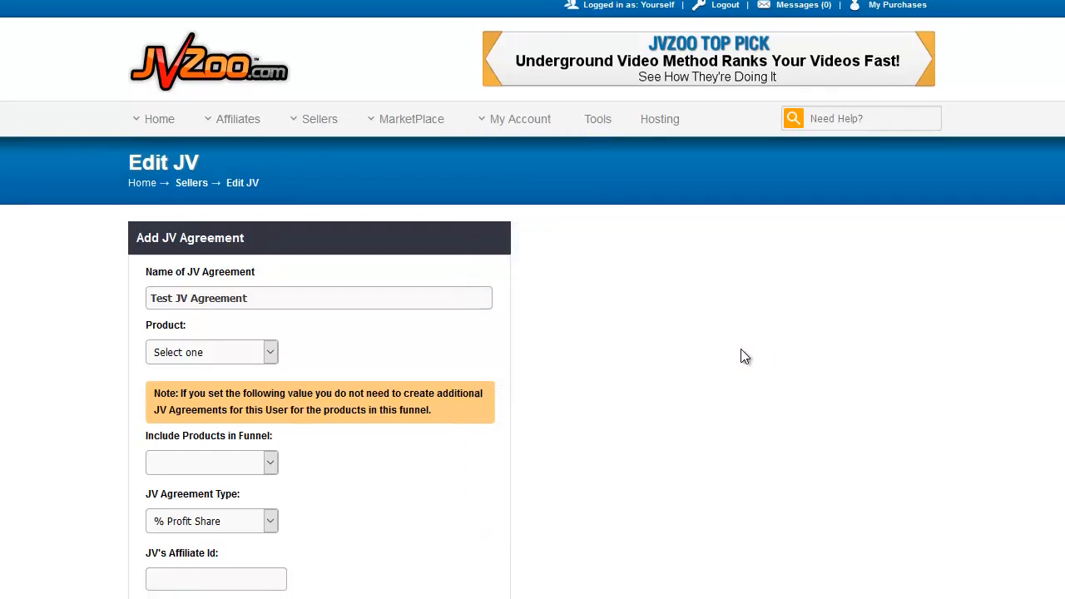
scroll(741, 357, down, 3)
click(159, 301)
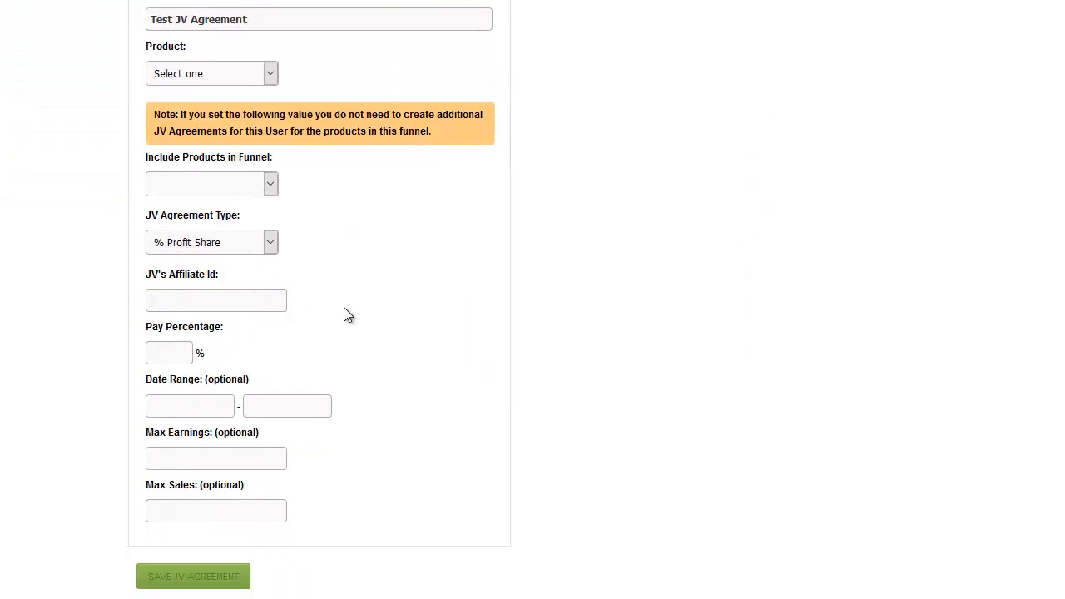
click(167, 351)
click(255, 245)
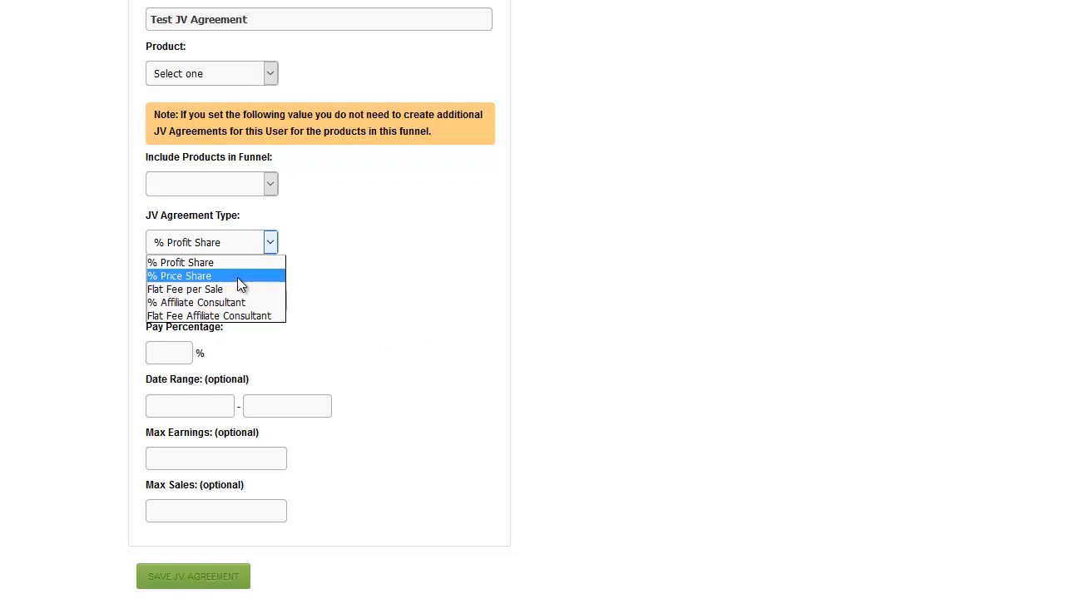
click(383, 220)
click(154, 363)
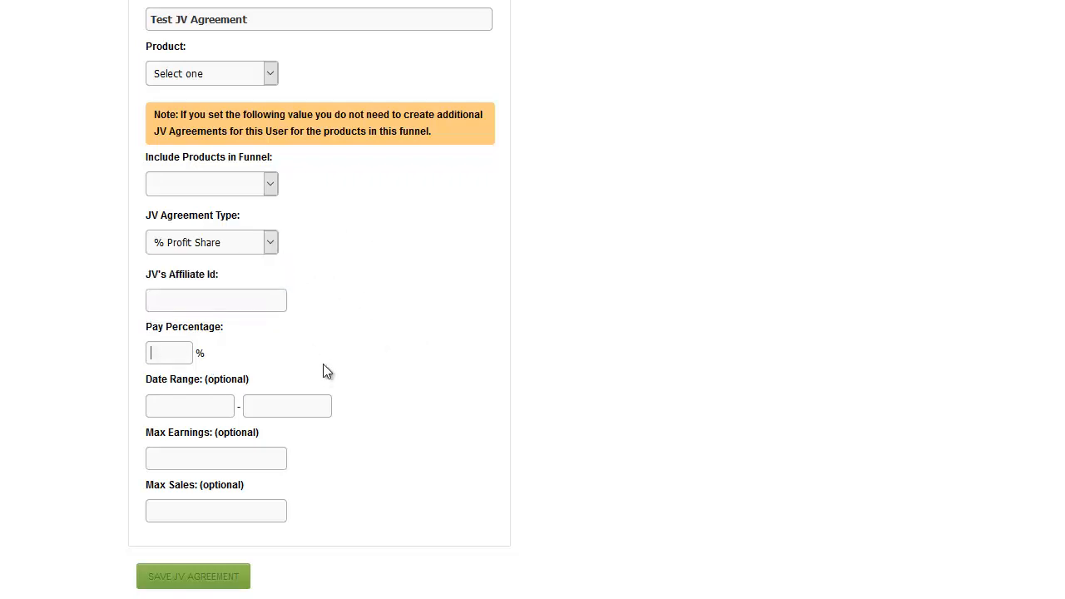
- Set the JV agreement type to Flat Fee per Sale and activate the Pay Flat Amount field
click(270, 244)
click(243, 288)
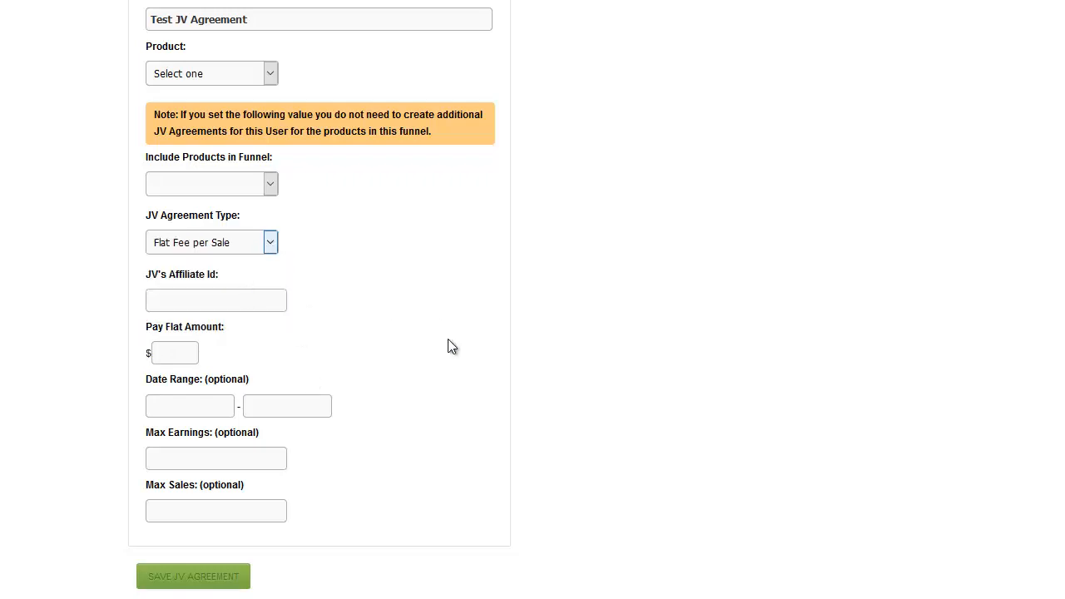
click(183, 357)
- View the start and end date calendars of the optional date range without picking dates
click(182, 404)
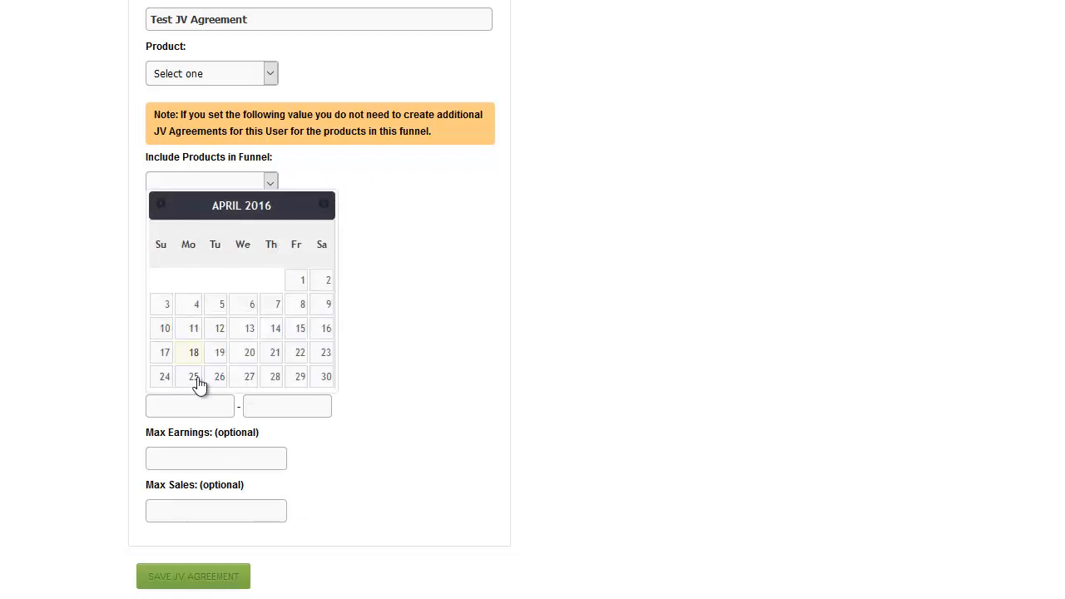
click(291, 405)
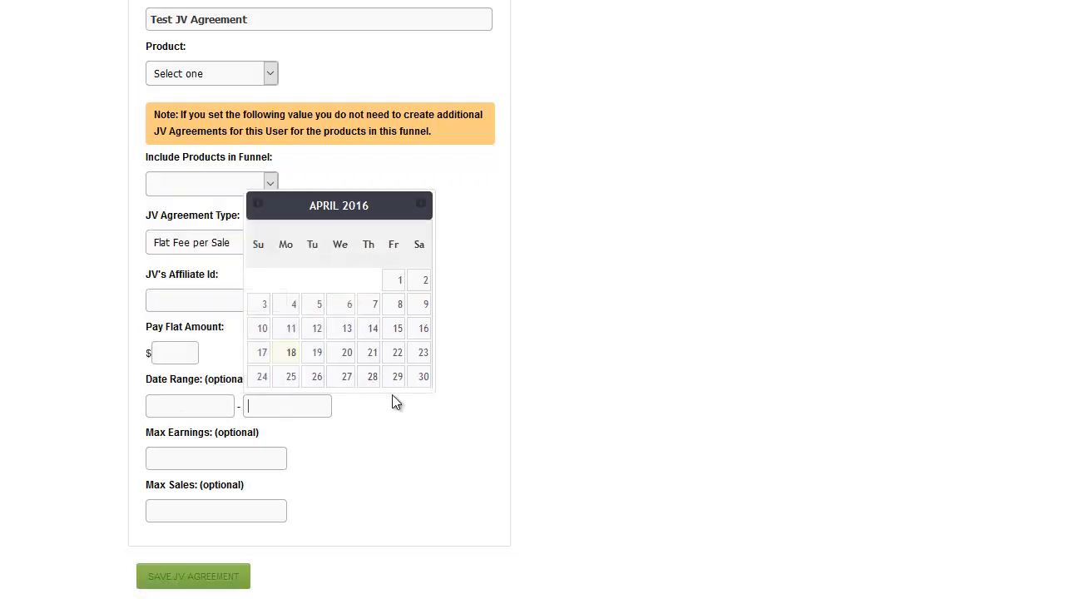
click(675, 431)
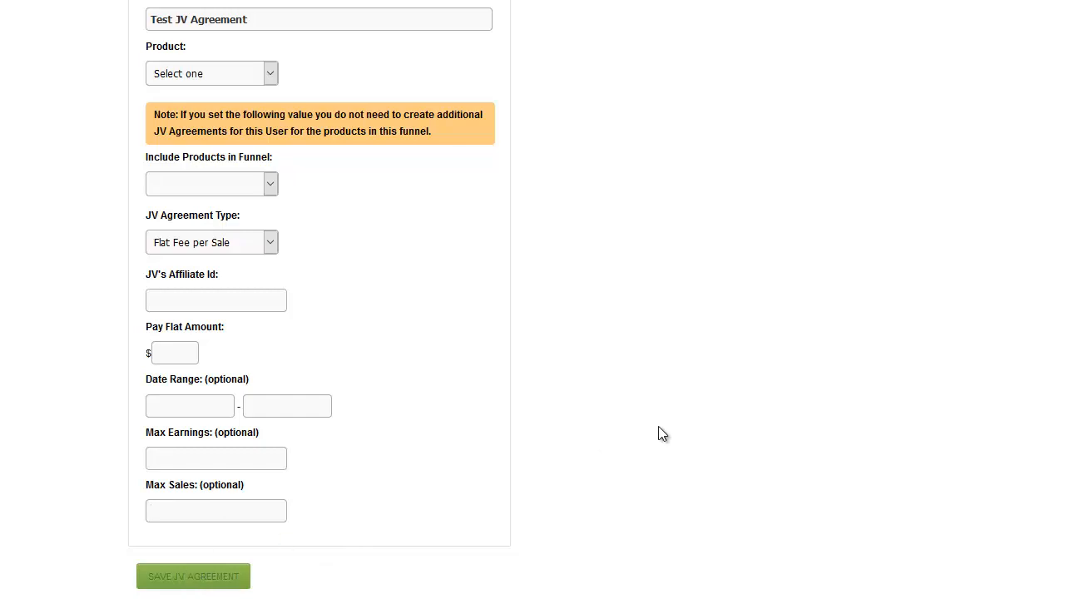
- Leave the agreement form without saving and return to the seller's JV contracts list
scroll(656, 392, up, 3)
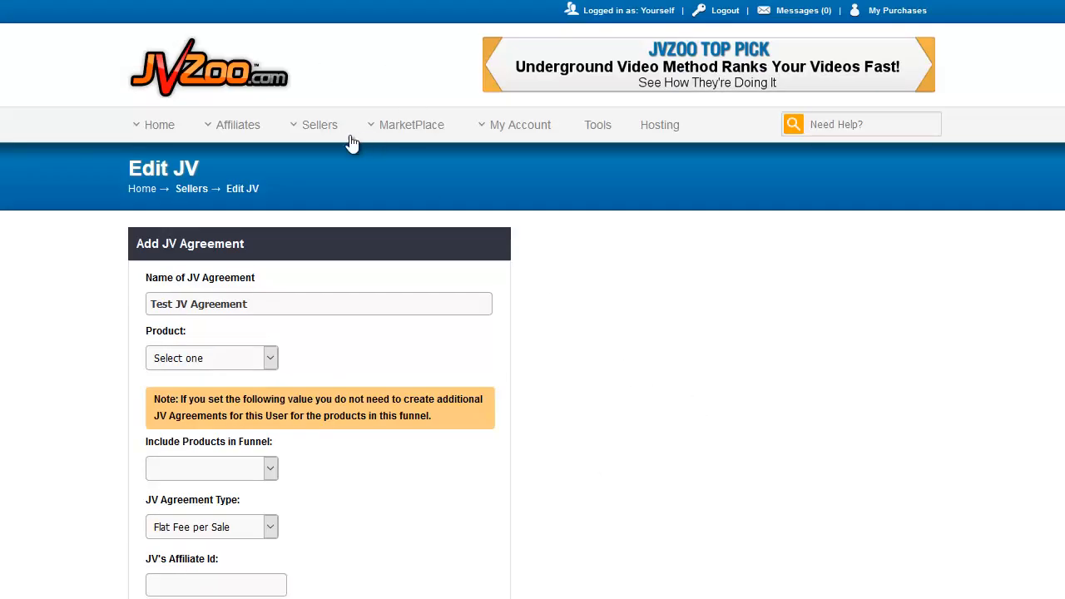
mouse_move(342, 131)
click(373, 312)
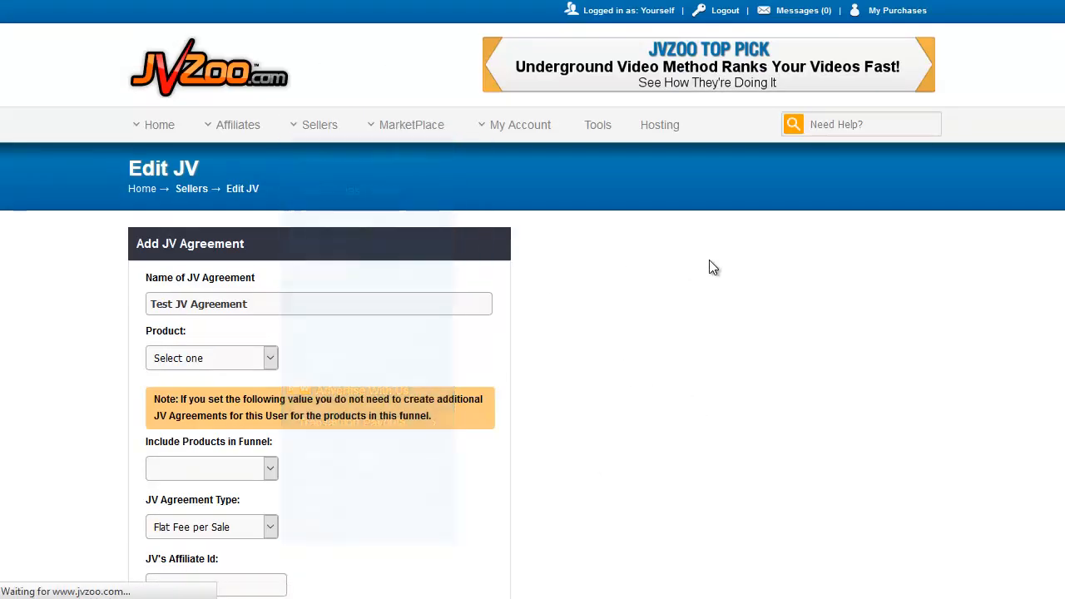